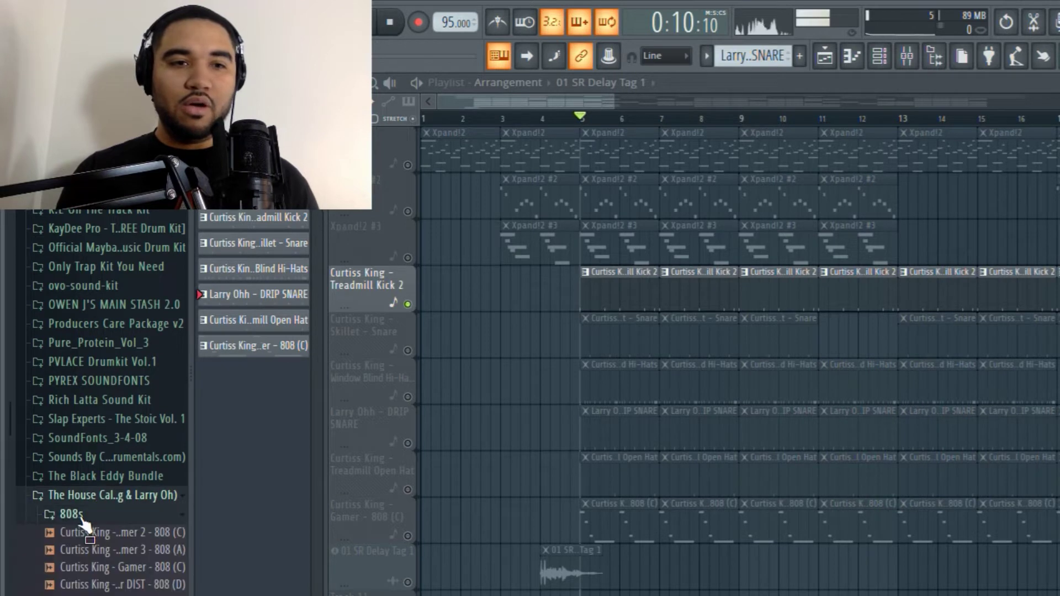
- Audition the 808 samples and the samples in the Hi-Hats folder of The House Call kit
{"action": "left_click", "coordinate": [124, 552]}
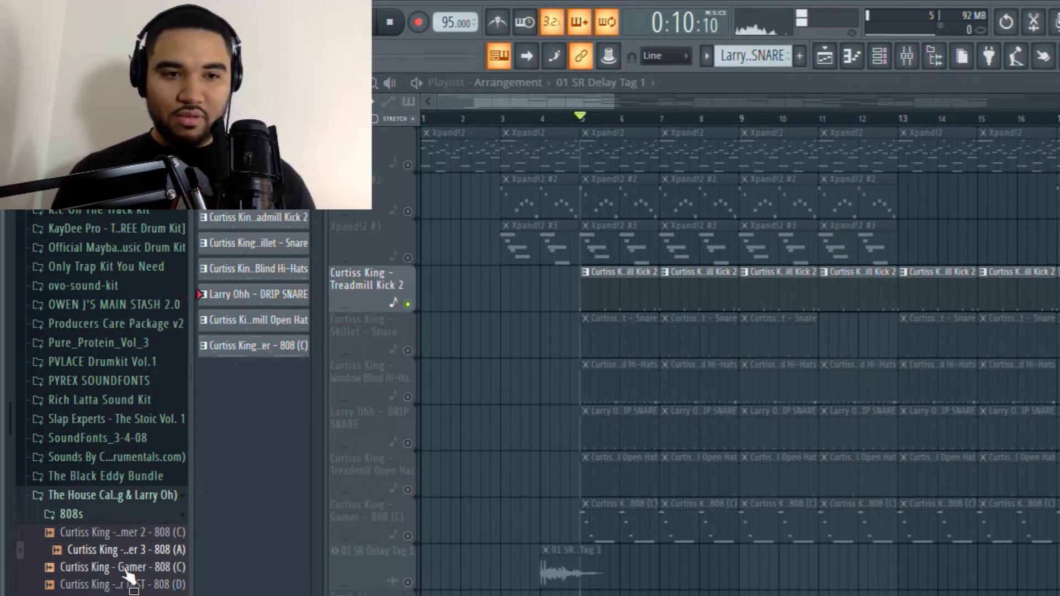
{"action": "left_click", "coordinate": [125, 571]}
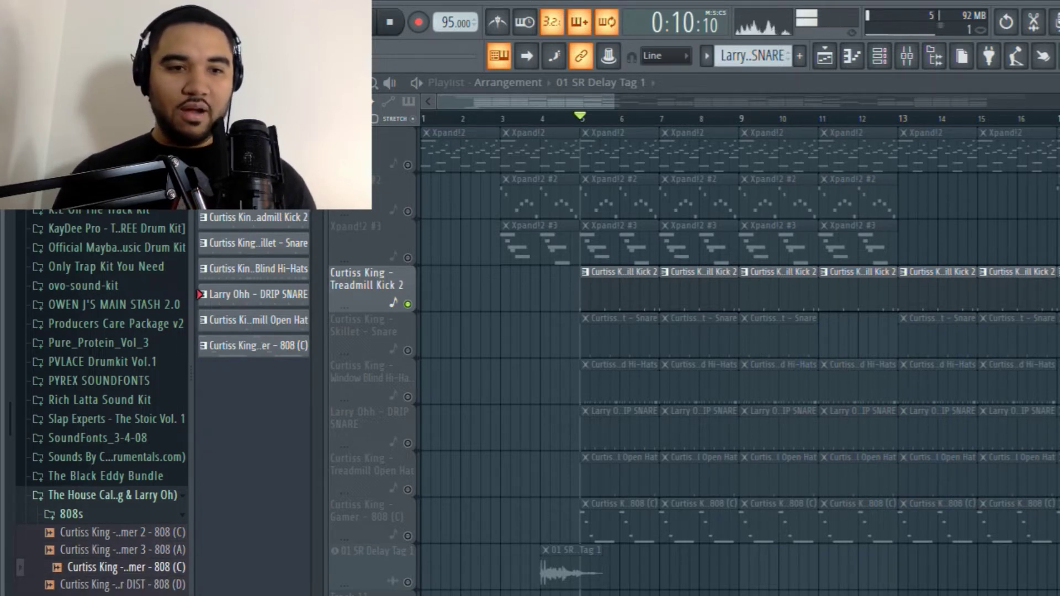
{"action": "left_click", "coordinate": [123, 594]}
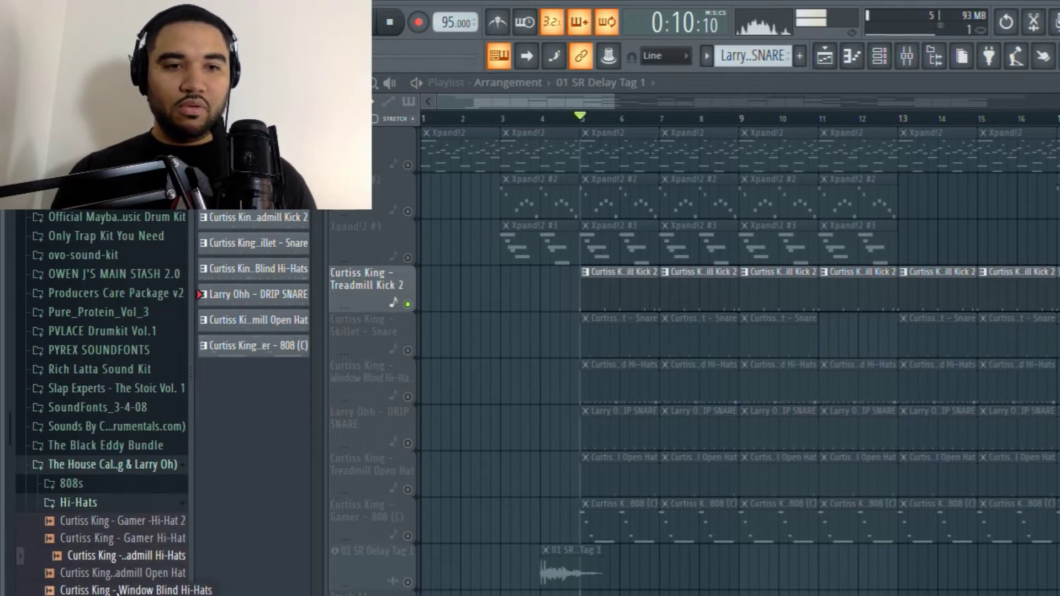
{"action": "left_click", "coordinate": [124, 537]}
{"action": "scroll", "coordinate": [123, 536], "scroll_direction": "down", "scroll_amount": 3}
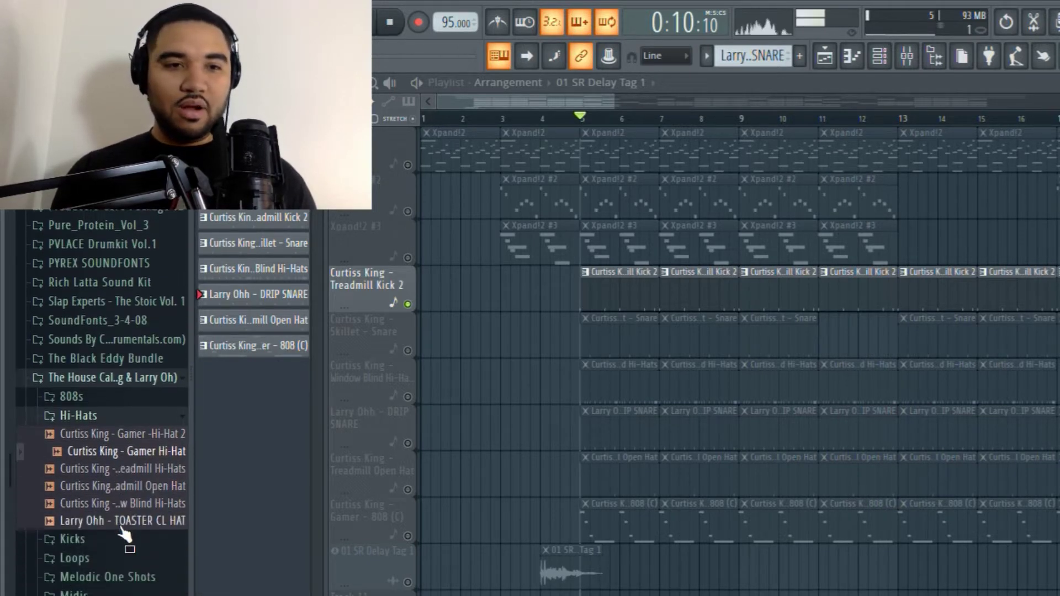
- Audition the samples in the Kicks folder of The House Call kit
{"action": "left_click", "coordinate": [109, 538]}
{"action": "left_click", "coordinate": [131, 558]}
{"action": "left_click", "coordinate": [132, 575]}
{"action": "left_click", "coordinate": [133, 592]}
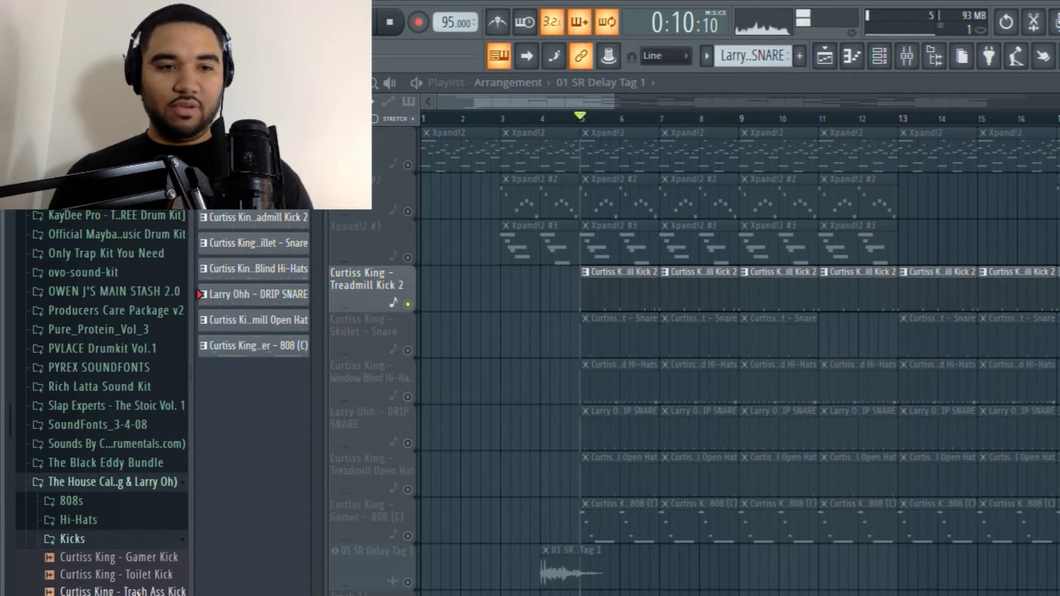
{"action": "left_click", "coordinate": [138, 576]}
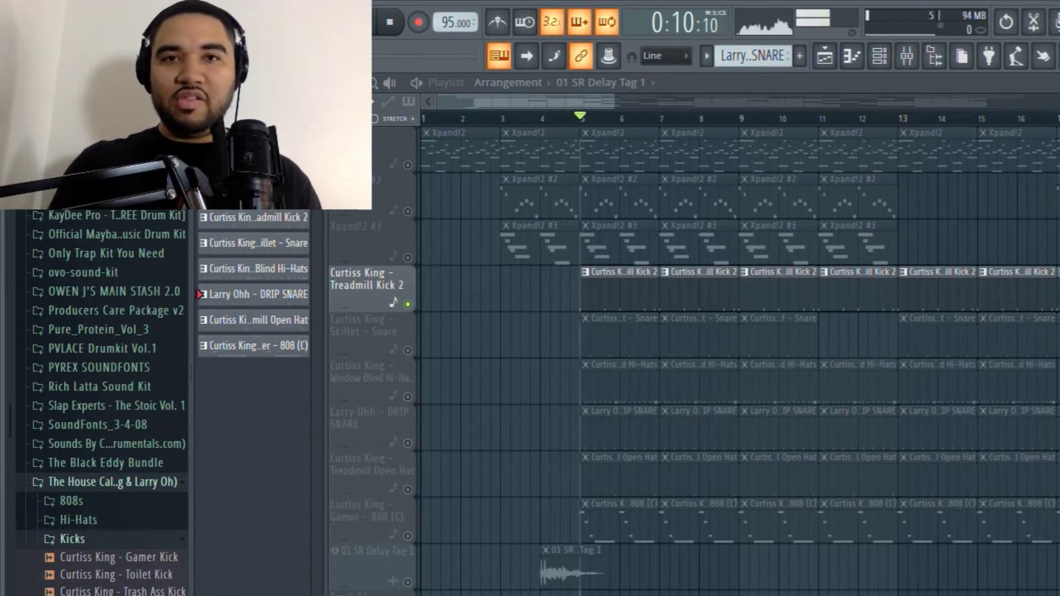
- Play the soloed Treadmill Kick 2 track from bar 5 and turn on the metronome
{"action": "key", "text": "space"}
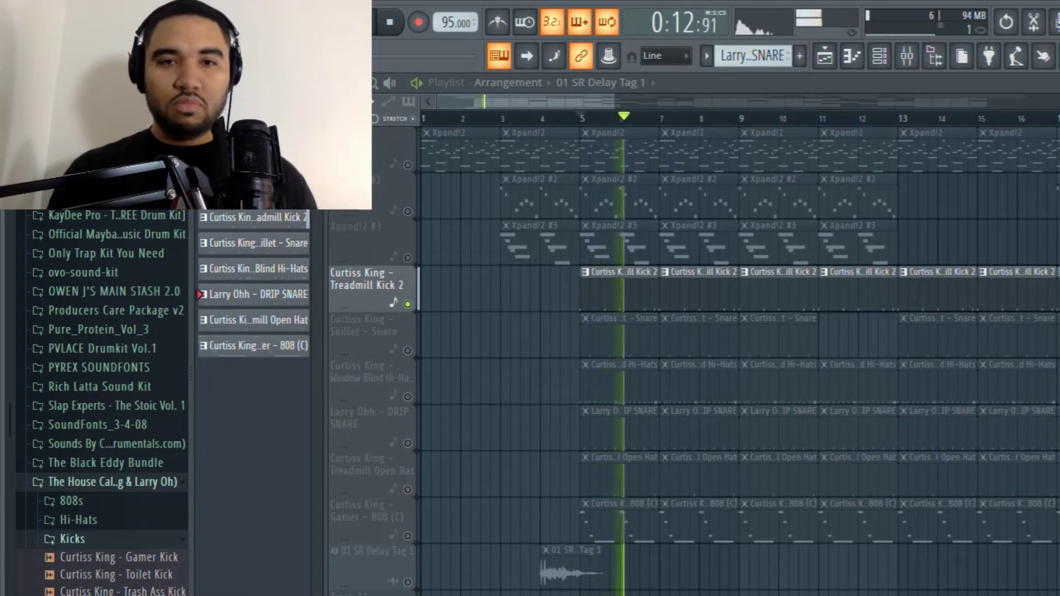
{"action": "left_click", "coordinate": [499, 25]}
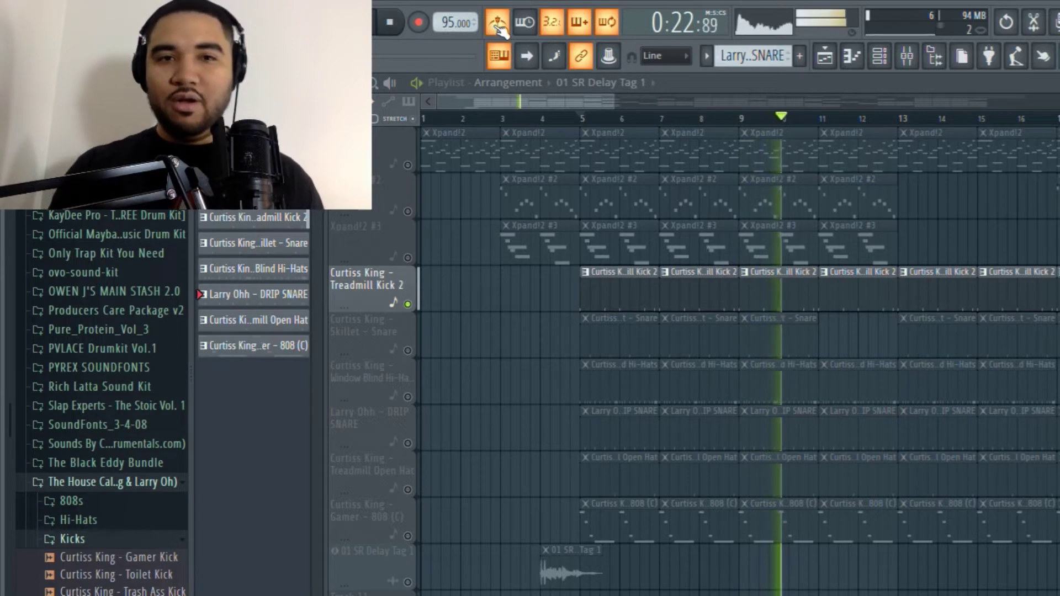
{"action": "key", "text": "space"}
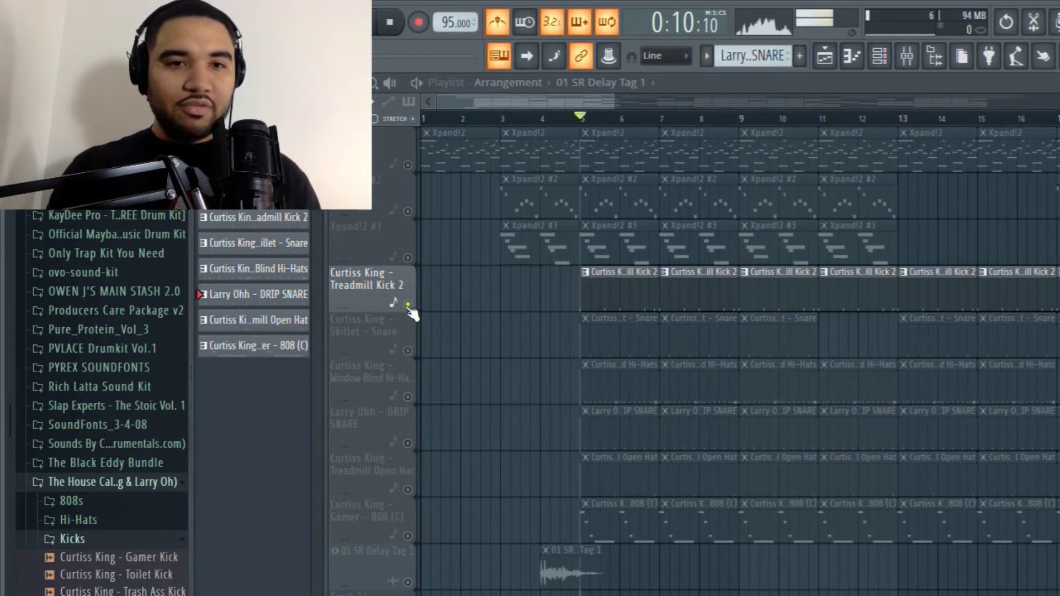
- Audition the samples in the kit's Snares & Claps folder, ending on the Skillet Snare
{"action": "scroll", "coordinate": [100, 568], "scroll_direction": "down", "scroll_amount": 3}
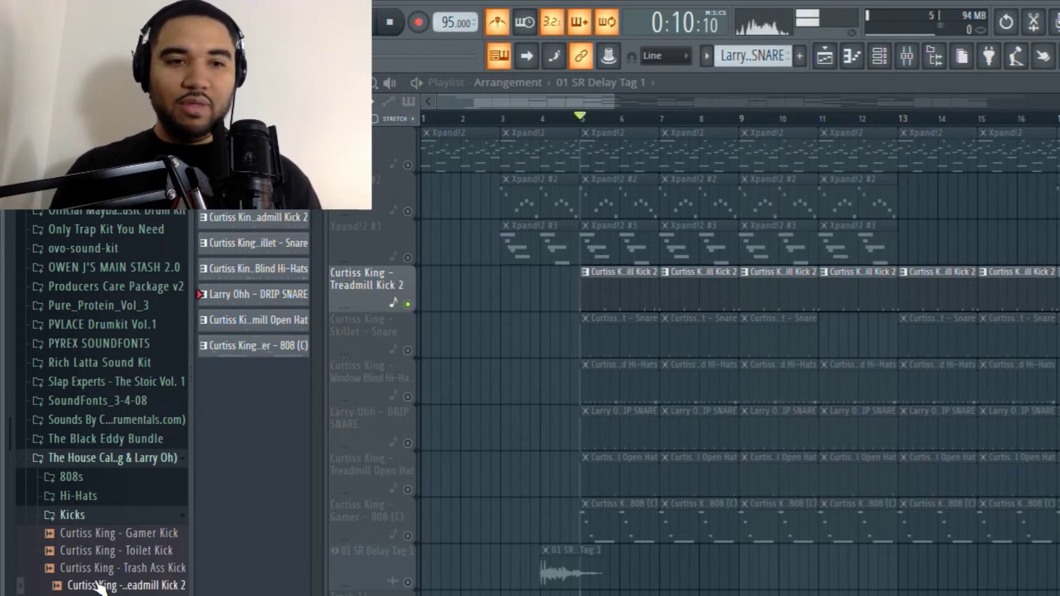
{"action": "left_click", "coordinate": [93, 566]}
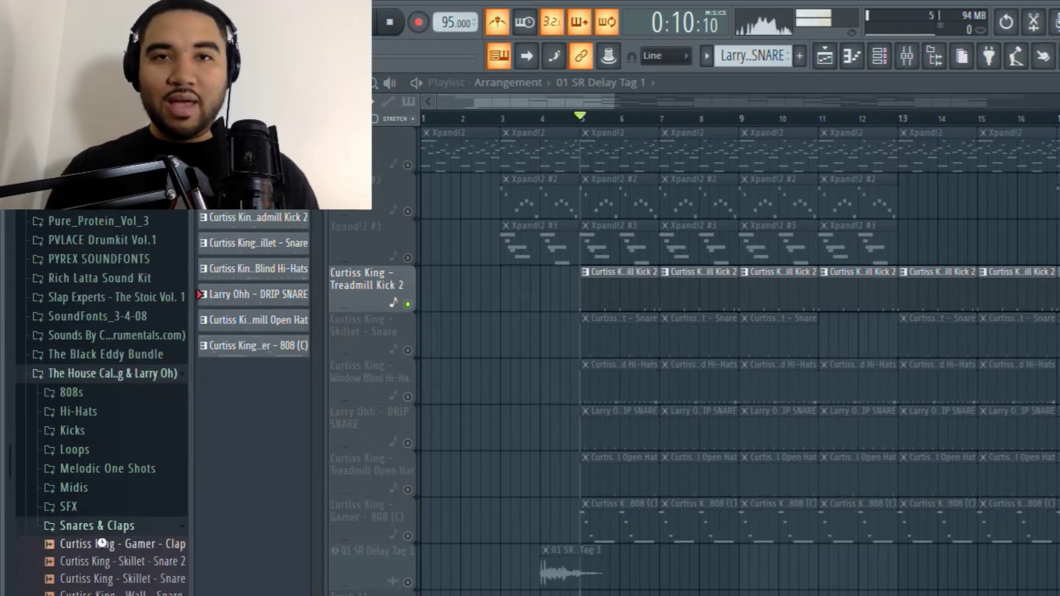
{"action": "scroll", "coordinate": [105, 552], "scroll_direction": "down", "scroll_amount": 2}
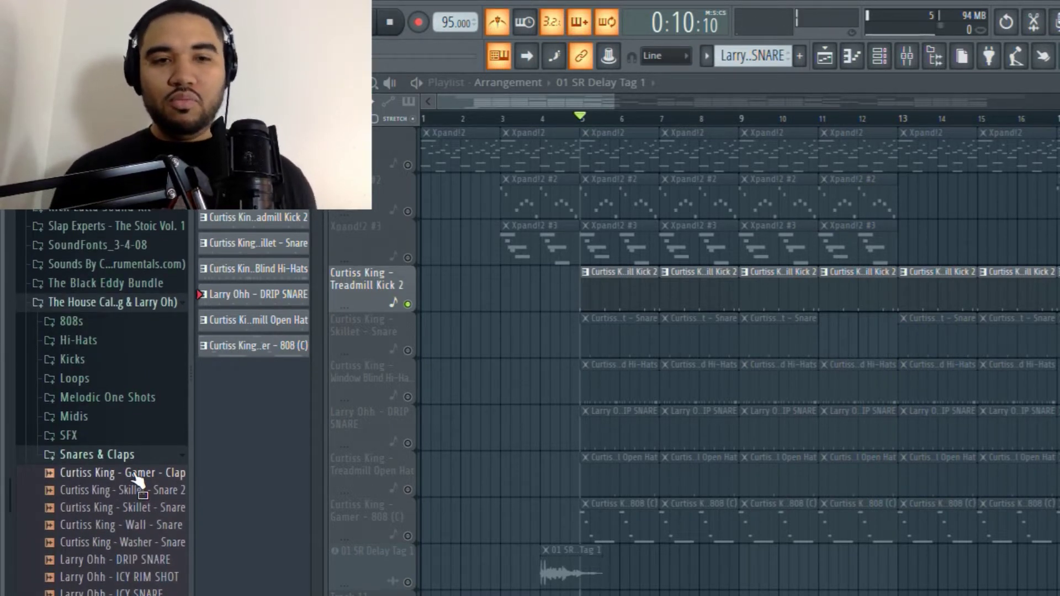
{"action": "scroll", "coordinate": [135, 477], "scroll_direction": "up", "scroll_amount": 1}
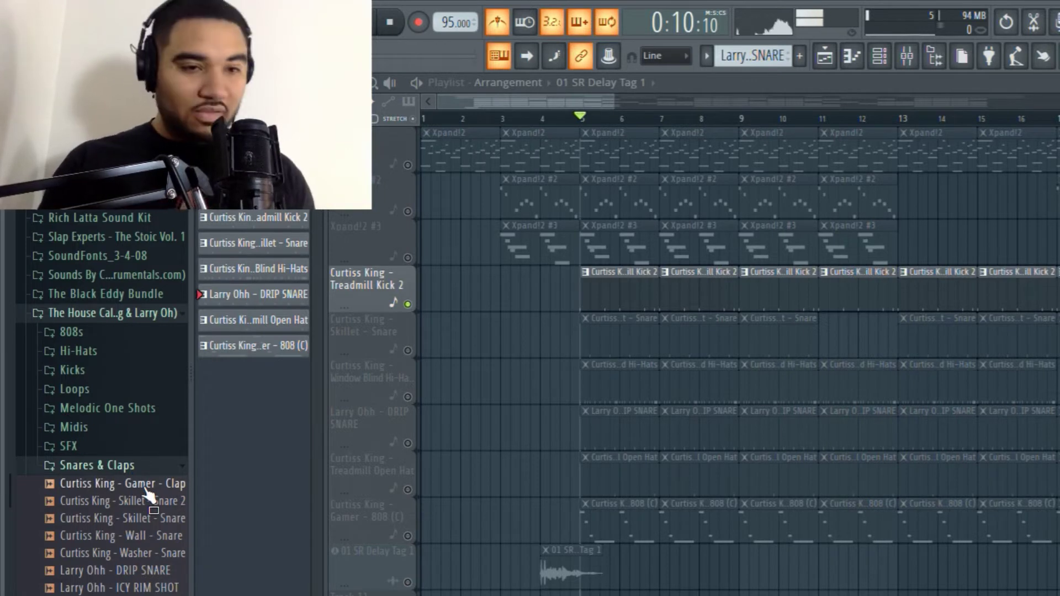
{"action": "left_click", "coordinate": [139, 500]}
{"action": "left_click", "coordinate": [142, 518]}
{"action": "left_click", "coordinate": [141, 536]}
{"action": "left_click", "coordinate": [141, 553]}
{"action": "left_click", "coordinate": [139, 570]}
{"action": "left_click", "coordinate": [141, 590]}
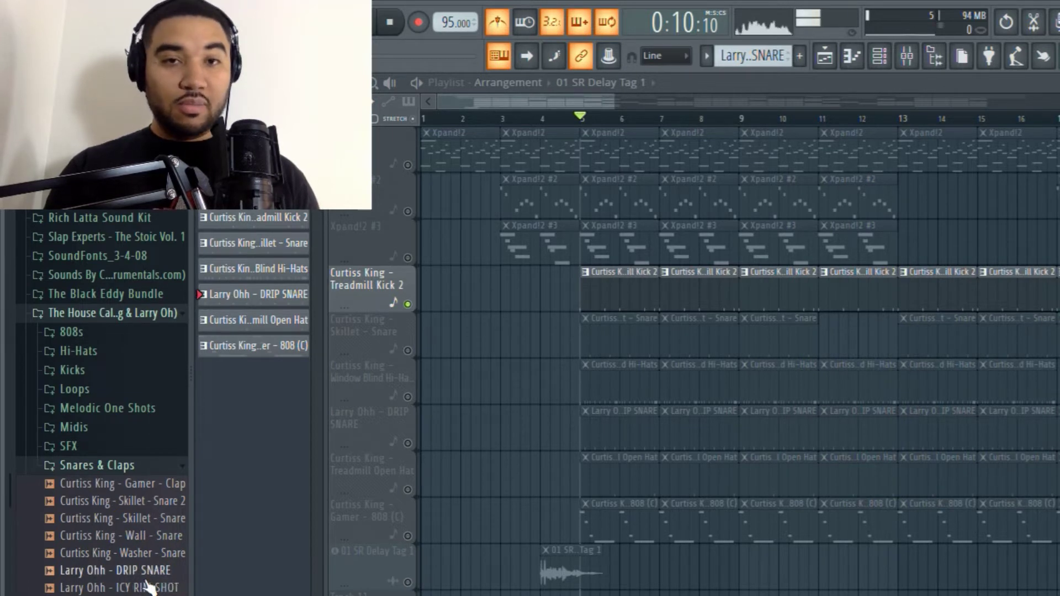
{"action": "left_click", "coordinate": [149, 519]}
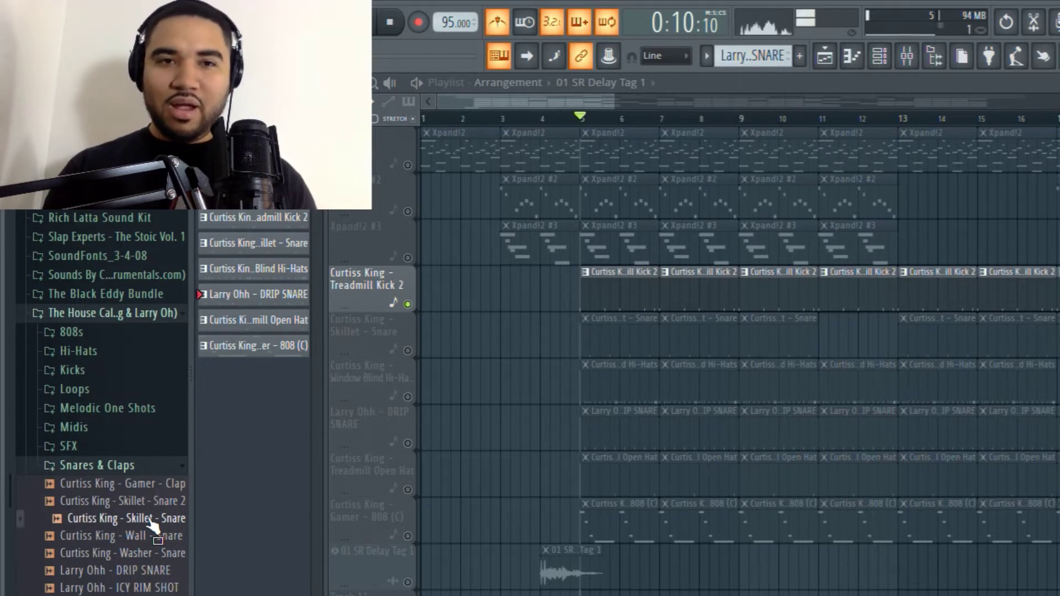
- Unmute the Skillet Snare track for playback with the kick, and audition the Window Blind Hi-Hats sample
{"action": "left_click", "coordinate": [407, 351]}
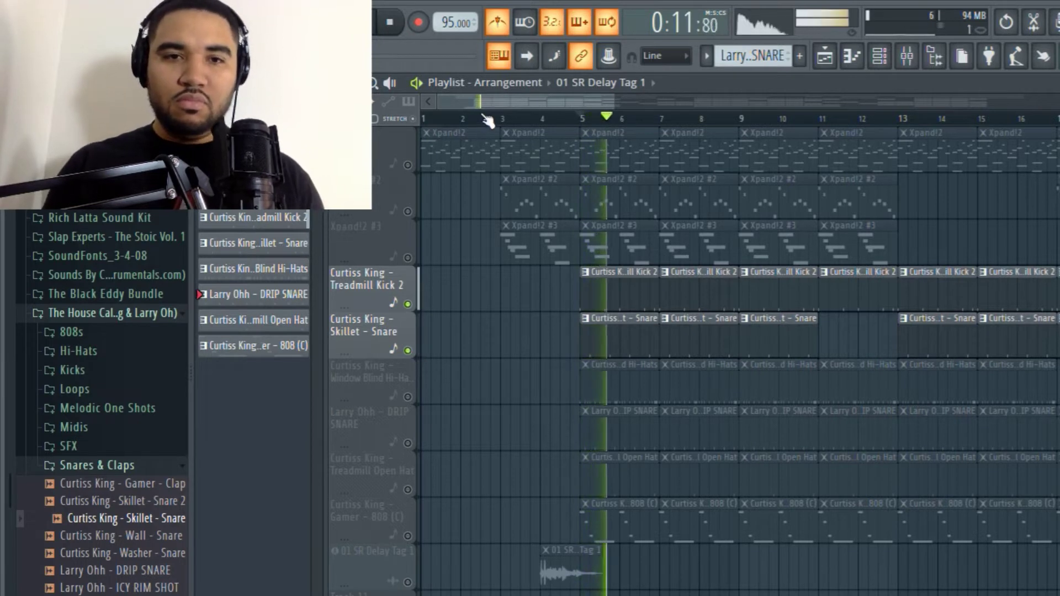
{"action": "left_click", "coordinate": [77, 353]}
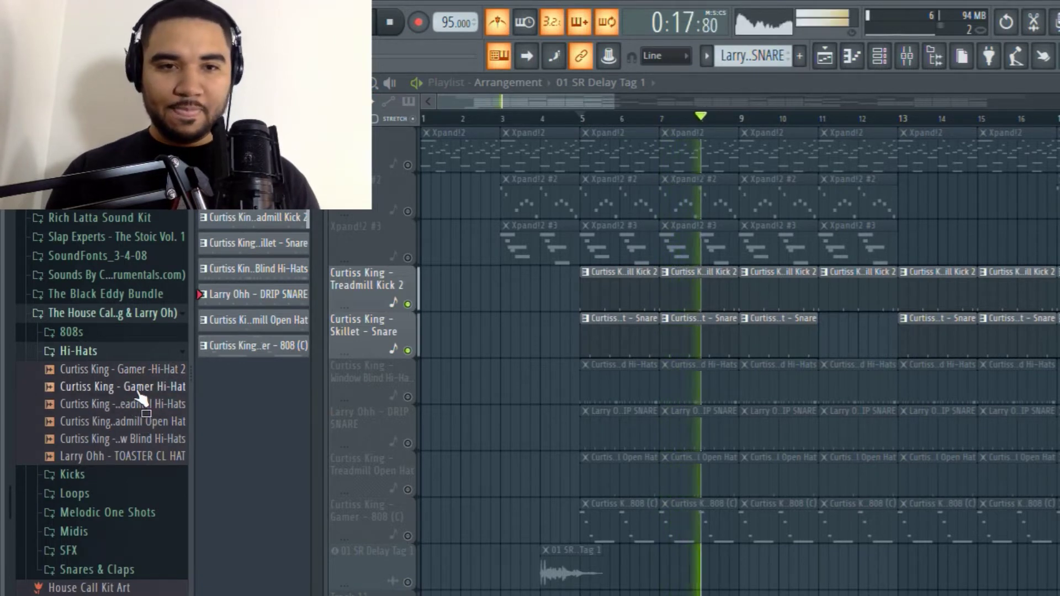
{"action": "left_click", "coordinate": [137, 445]}
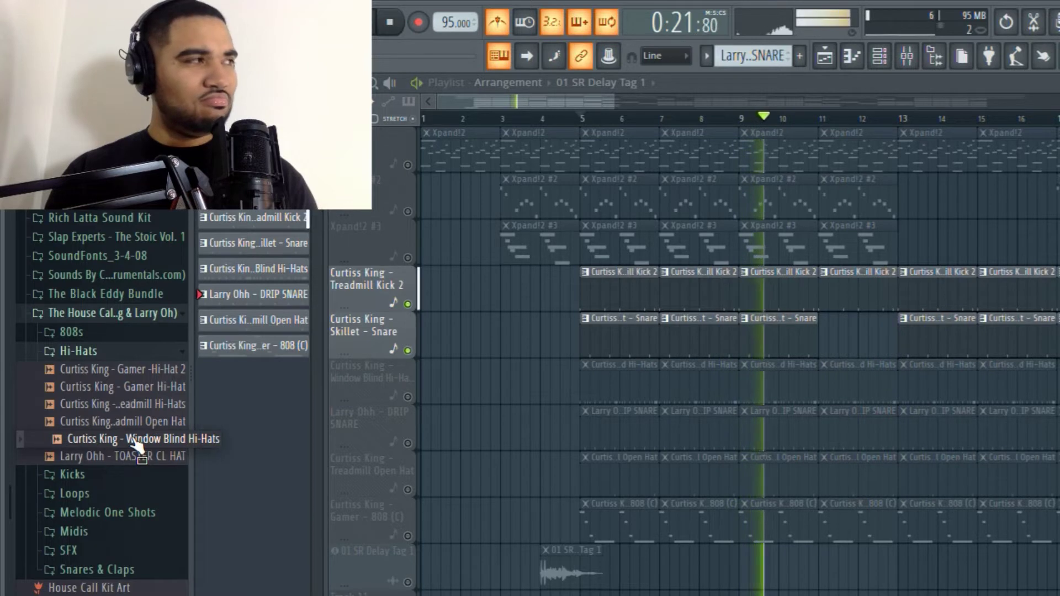
{"action": "key", "text": "space"}
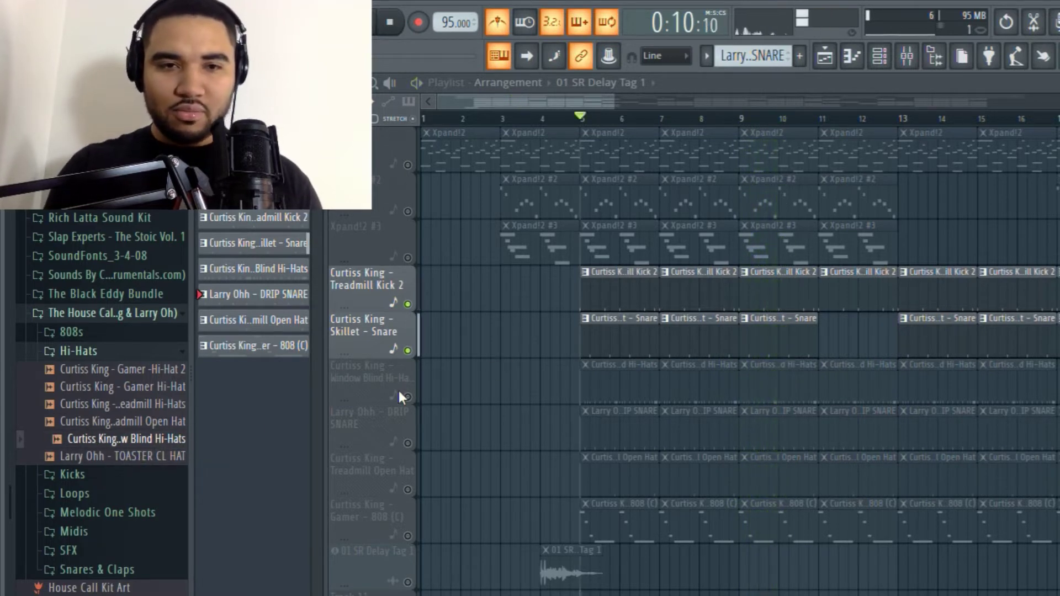
- Unmute the Window Blind Hi-Hats track and play it back with the kick and snare
{"action": "left_click", "coordinate": [407, 397]}
{"action": "key", "text": "space"}
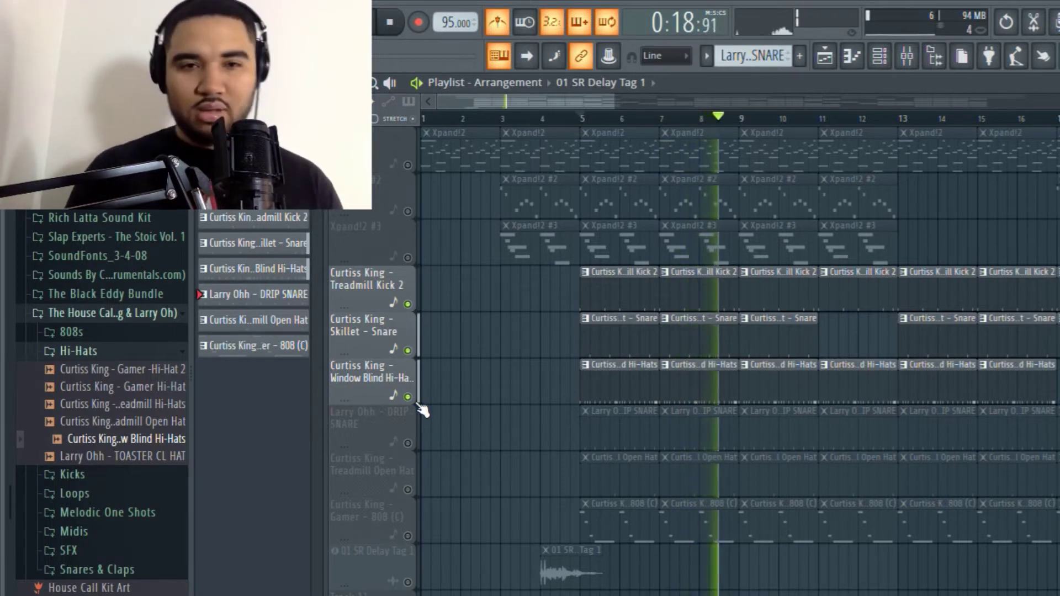
{"action": "key", "text": "space"}
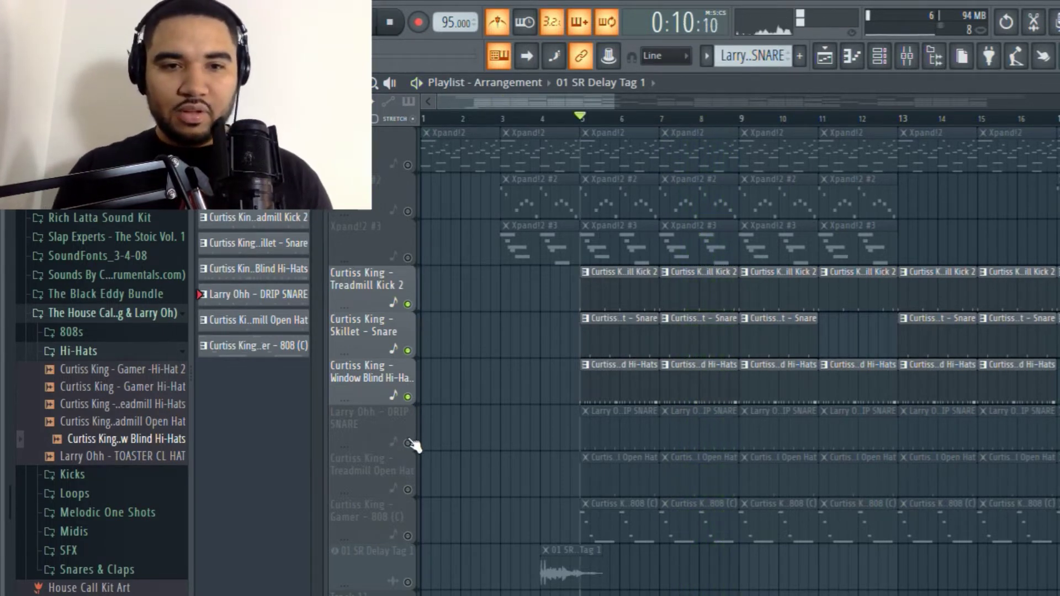
- Unmute the DRIP SNARE track and play the drums, with the Snares & Claps folder open
{"action": "left_click", "coordinate": [407, 442]}
{"action": "left_click", "coordinate": [95, 569]}
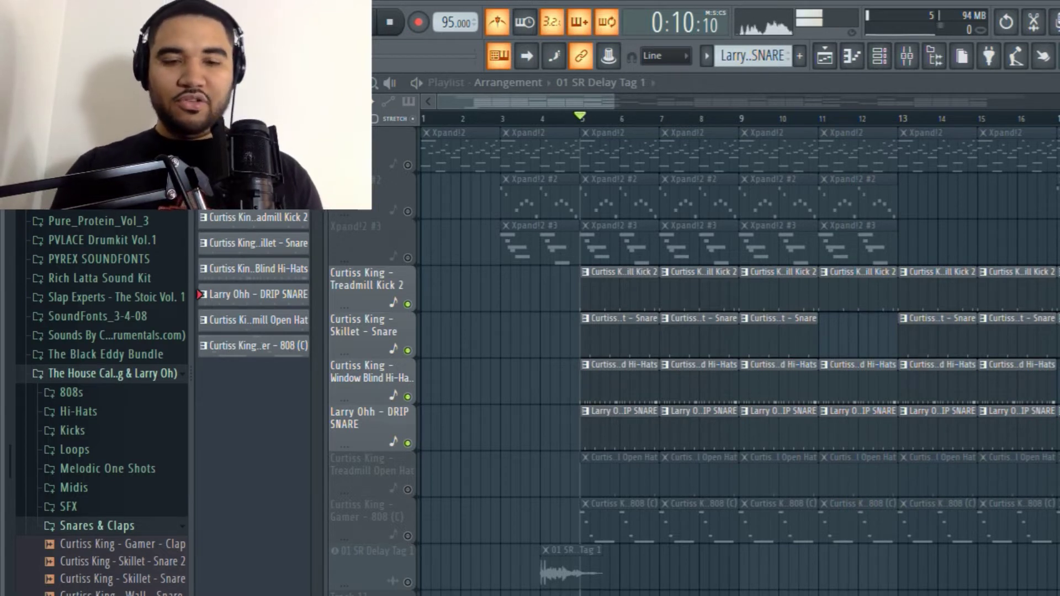
{"action": "key", "text": "space"}
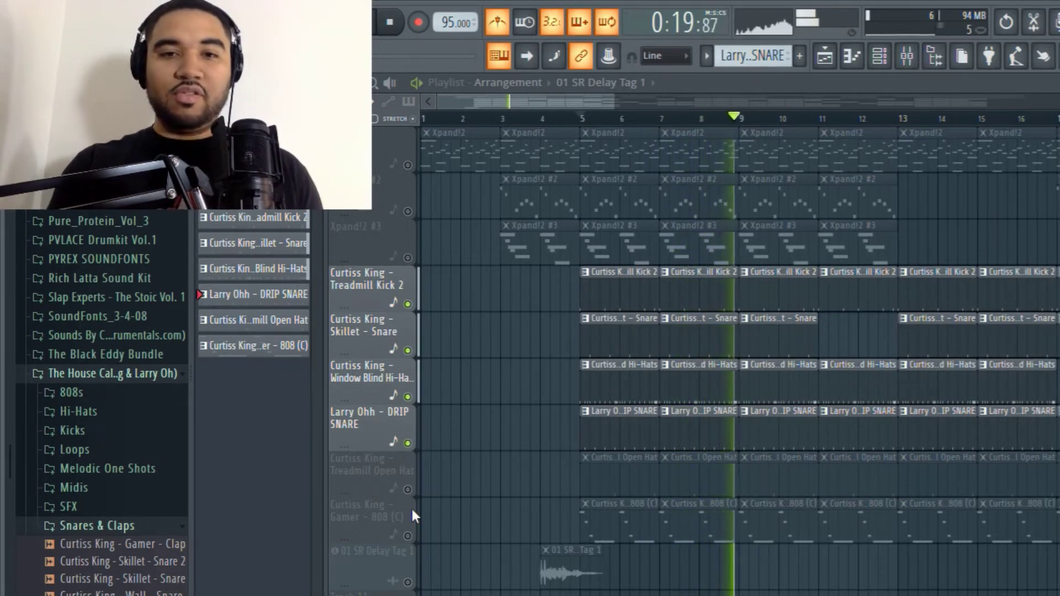
- Unmute the Treadmill Open Hat and Gamer 808 (C) tracks to complete the audible drum arrangement
{"action": "left_click", "coordinate": [408, 489]}
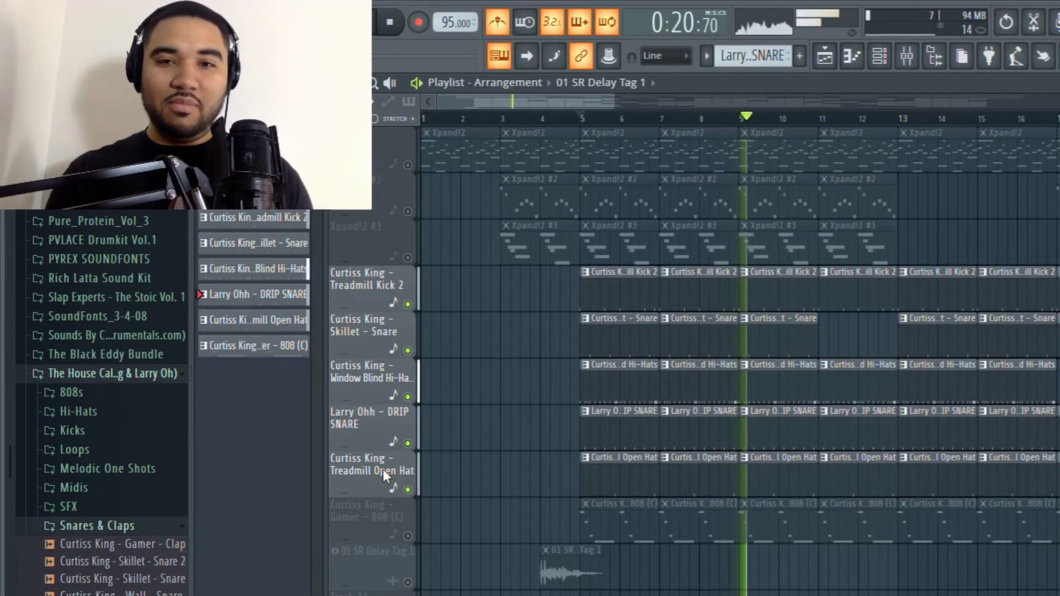
{"action": "key", "text": "space"}
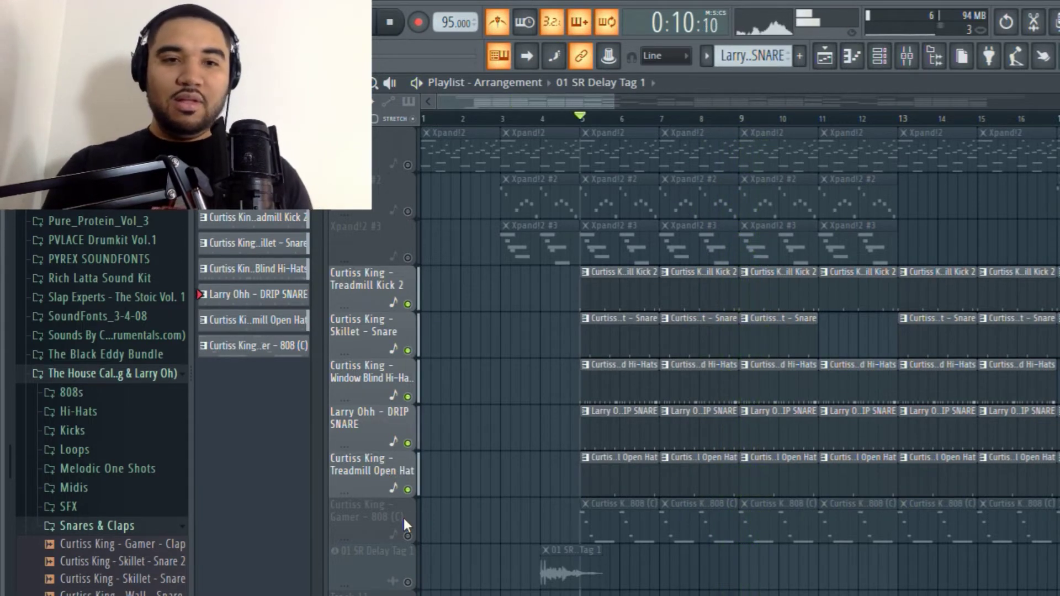
{"action": "left_click", "coordinate": [407, 534]}
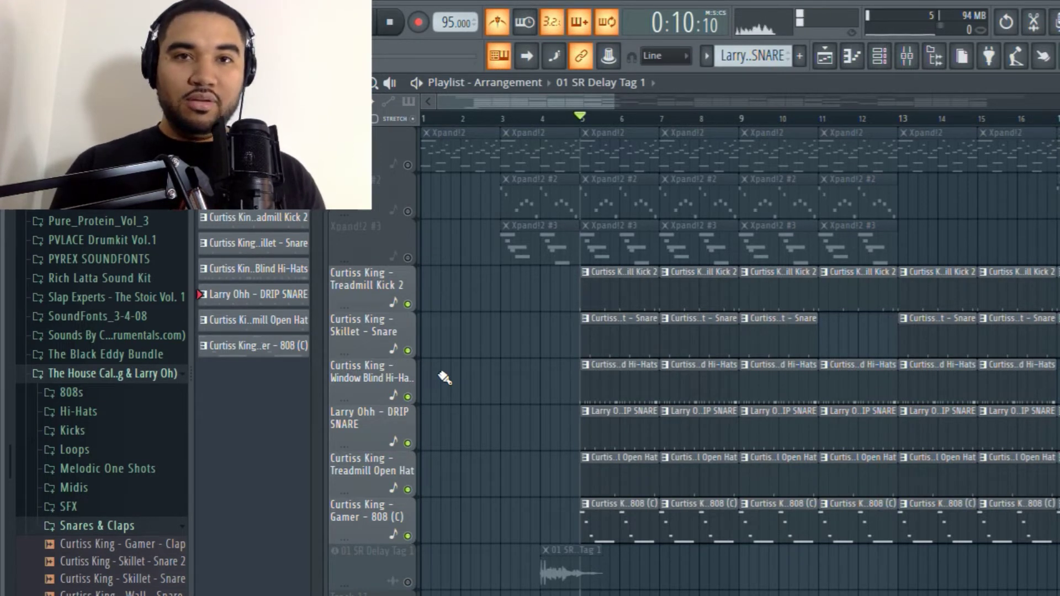
- Solo the first Xpand!2 melody track and play it from bar 5
{"action": "left_click", "coordinate": [408, 166]}
{"action": "left_click", "coordinate": [407, 166], "text": "ctrl"}
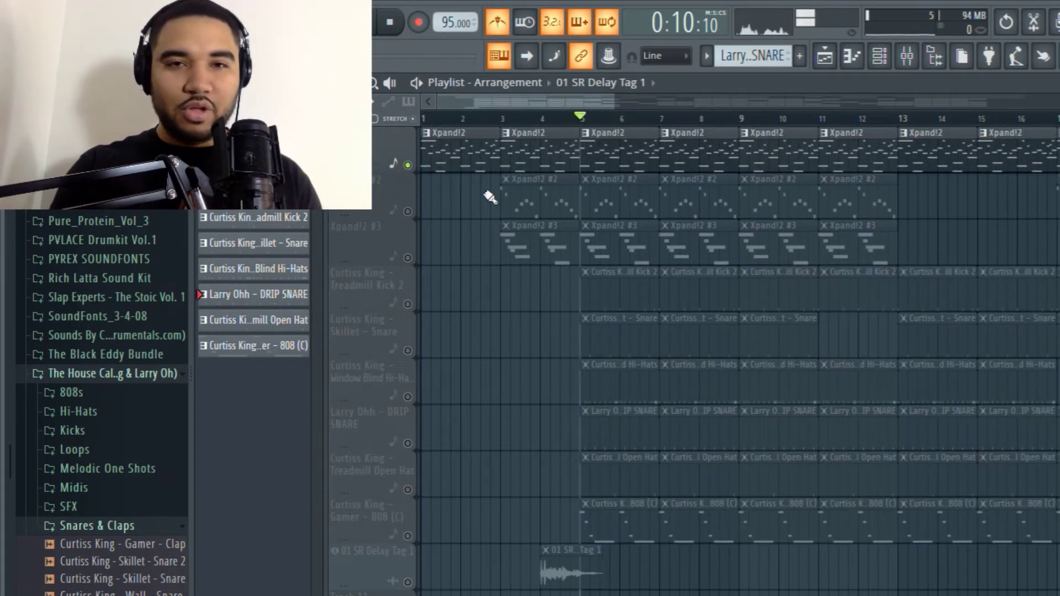
{"action": "key", "text": "space"}
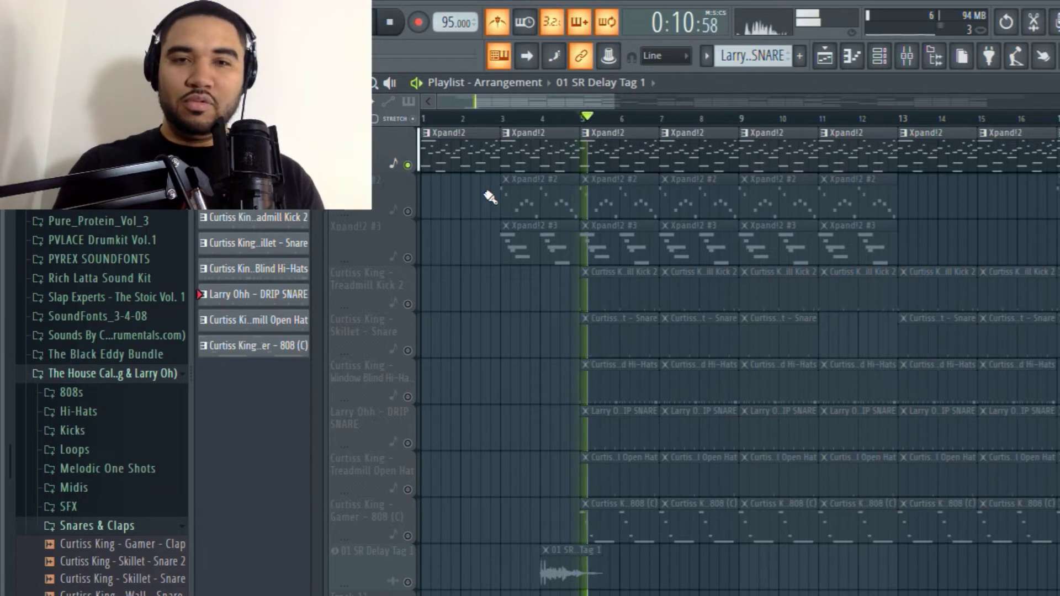
- Examine the notes of the Xpand!2 pattern in the piano roll and the channel rack during playback
{"action": "left_click", "coordinate": [622, 157]}
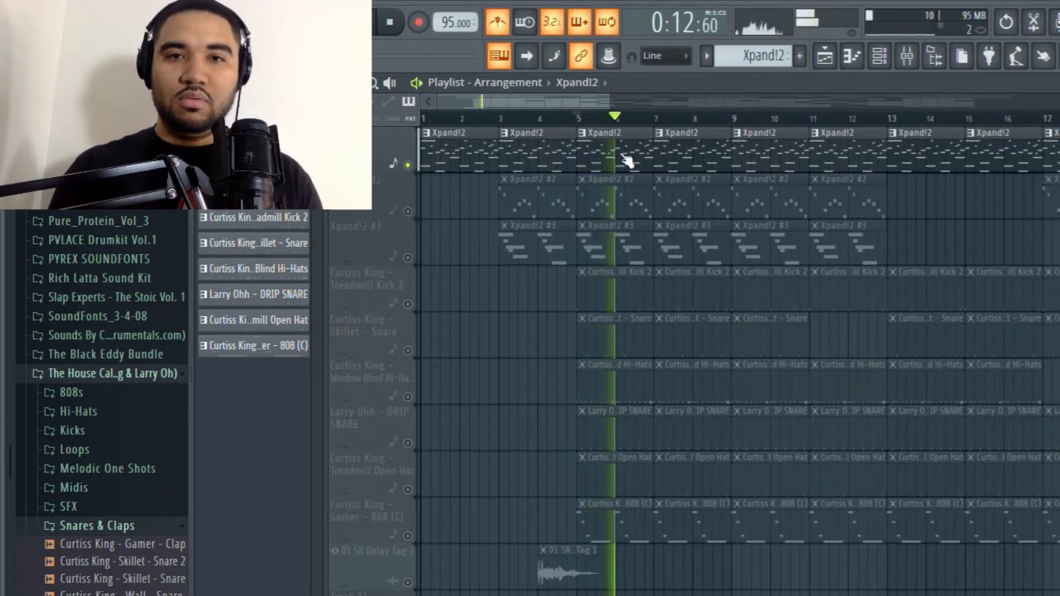
{"action": "double_click", "coordinate": [626, 160]}
{"action": "scroll", "coordinate": [523, 262], "scroll_direction": "left", "scroll_amount": 3}
{"action": "scroll", "coordinate": [524, 263], "scroll_direction": "down", "scroll_amount": 2}
{"action": "scroll", "coordinate": [523, 262], "scroll_direction": "up", "scroll_amount": 8}
{"action": "scroll", "coordinate": [524, 263], "scroll_direction": "down", "scroll_amount": 1}
{"action": "scroll", "coordinate": [523, 263], "scroll_direction": "down", "scroll_amount": 5}
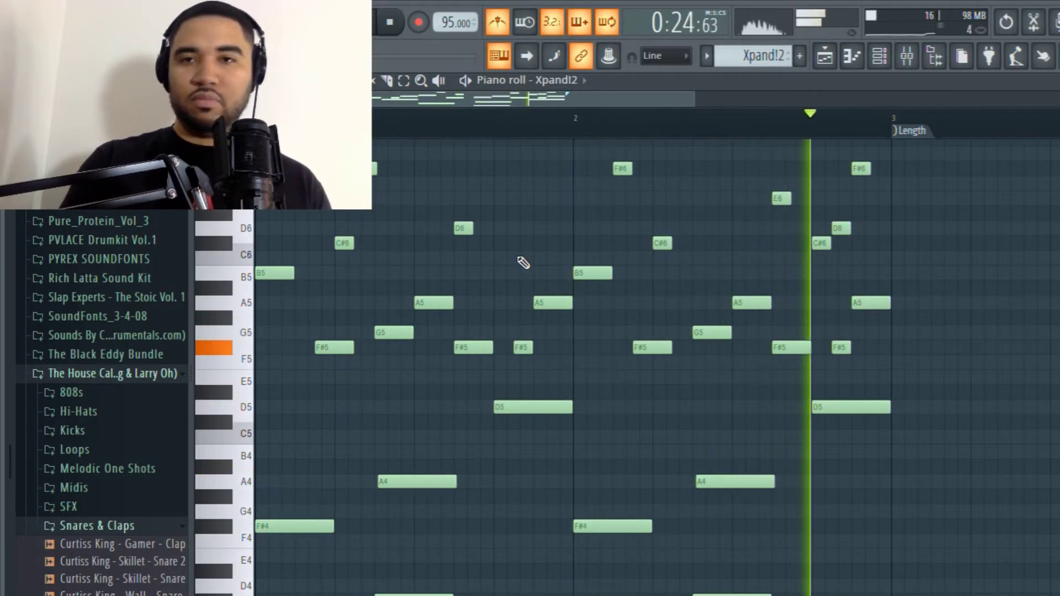
{"action": "key", "text": "F7"}
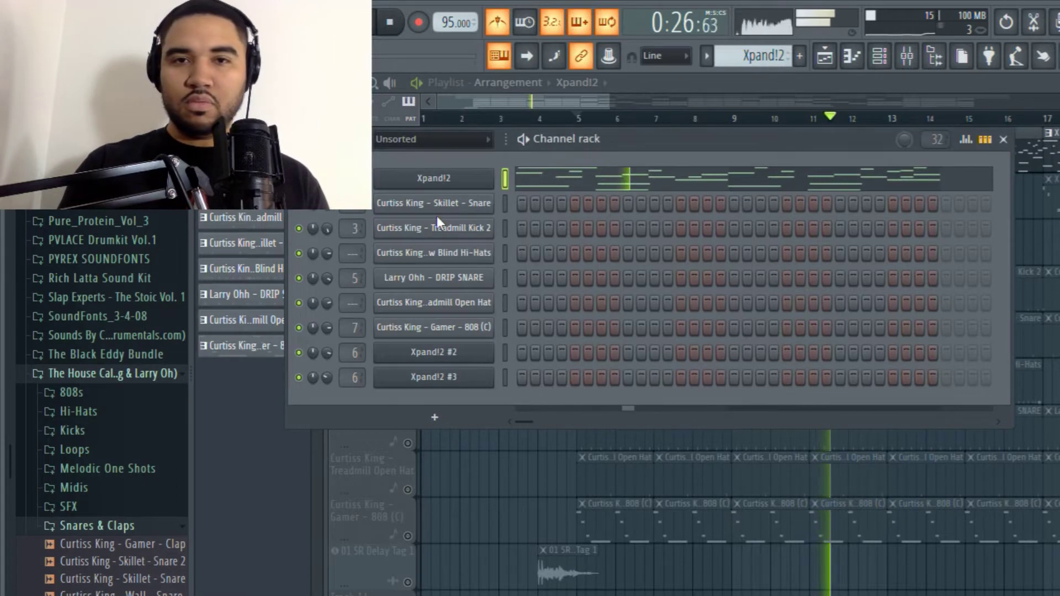
{"action": "left_click", "coordinate": [1003, 139]}
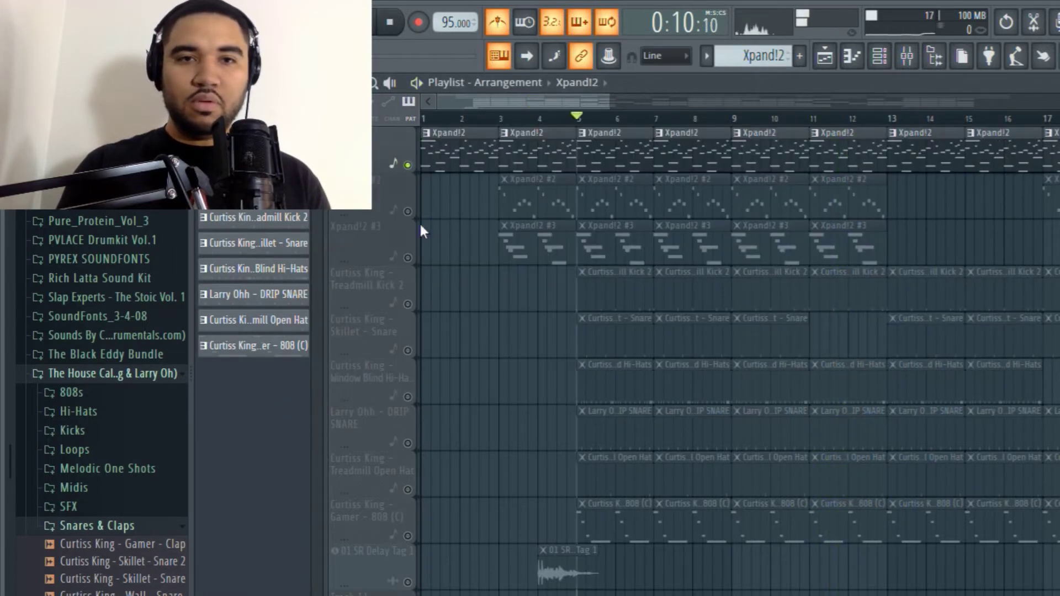
- Unmute the Xpand!2 #2 track and play it together with the first Xpand!2 melody
{"action": "left_click", "coordinate": [408, 212]}
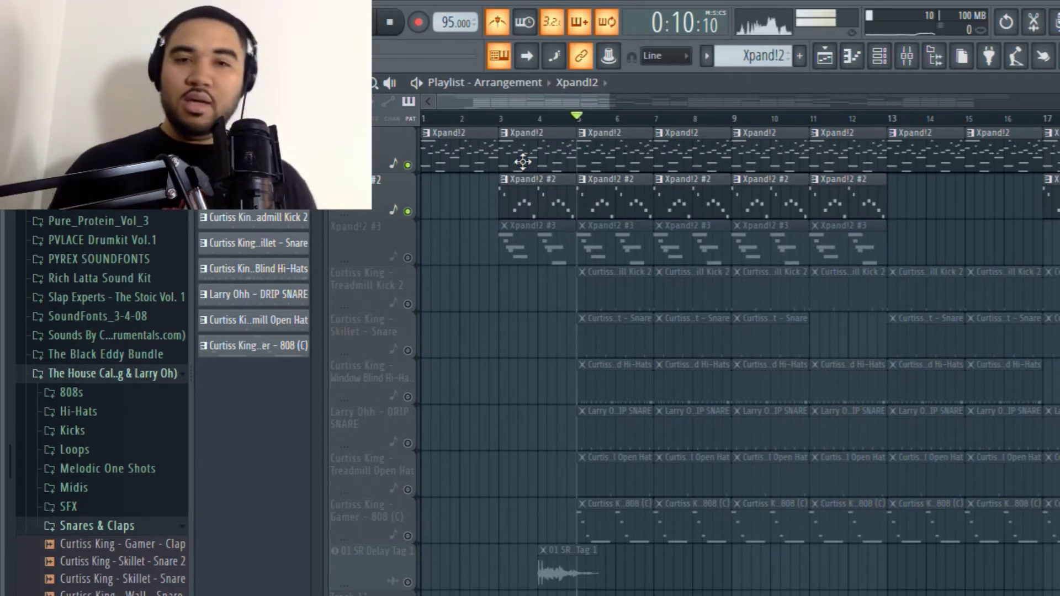
{"action": "key", "text": "space"}
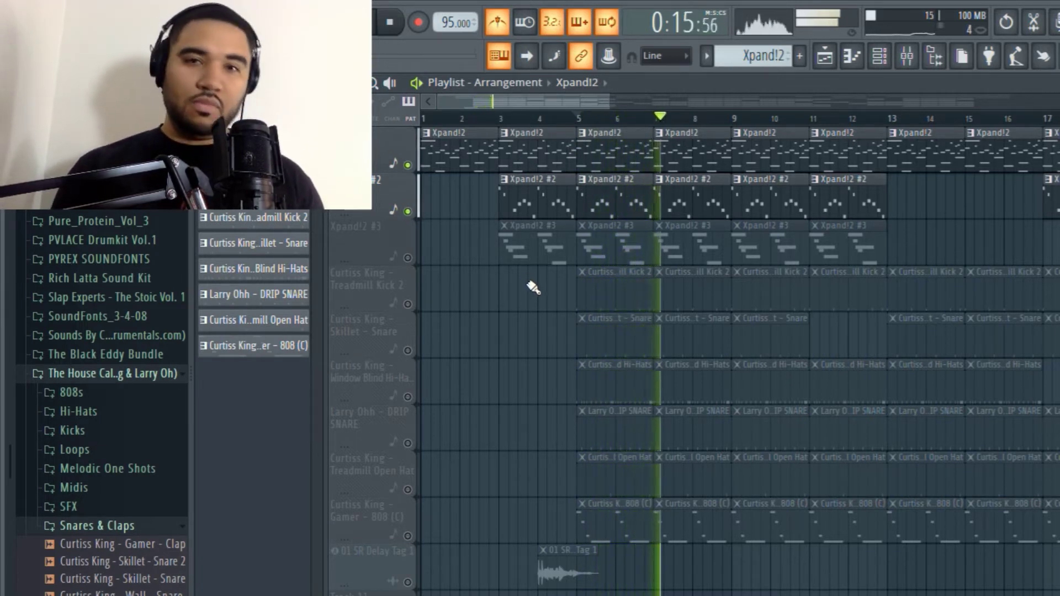
{"action": "key", "text": "space"}
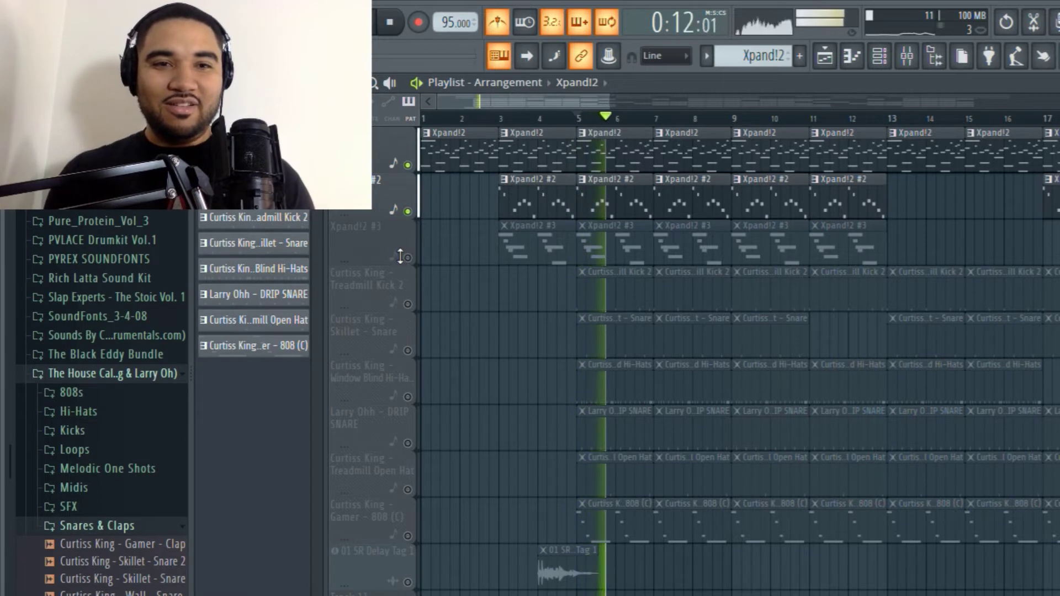
- Unmute the Xpand!2 #3 track and solo it to play its pattern alone from bar 5
{"action": "key", "text": "space"}
{"action": "left_click", "coordinate": [408, 258]}
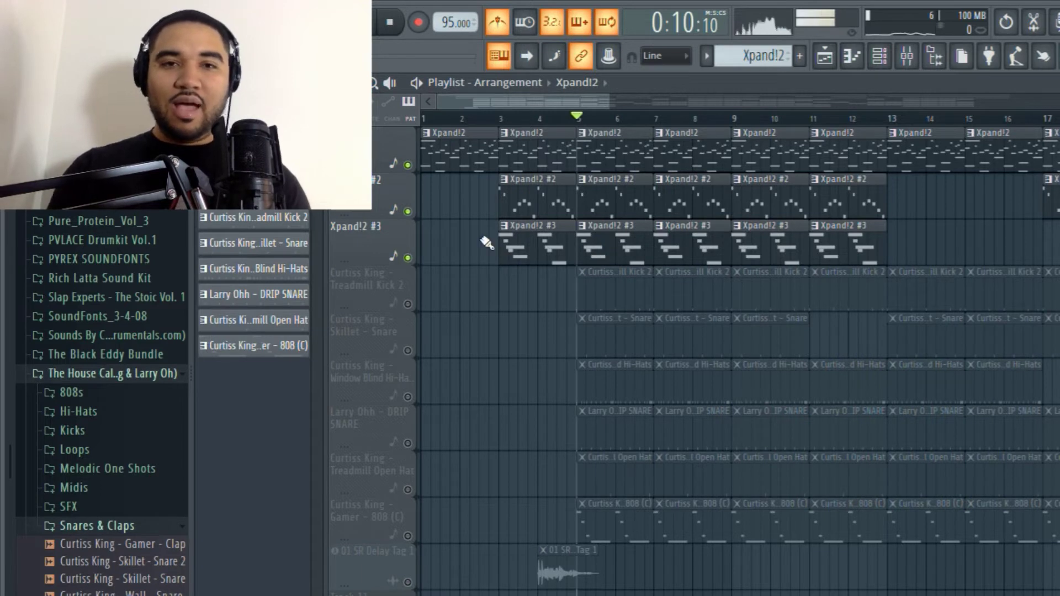
{"action": "left_click", "coordinate": [407, 258], "text": "ctrl"}
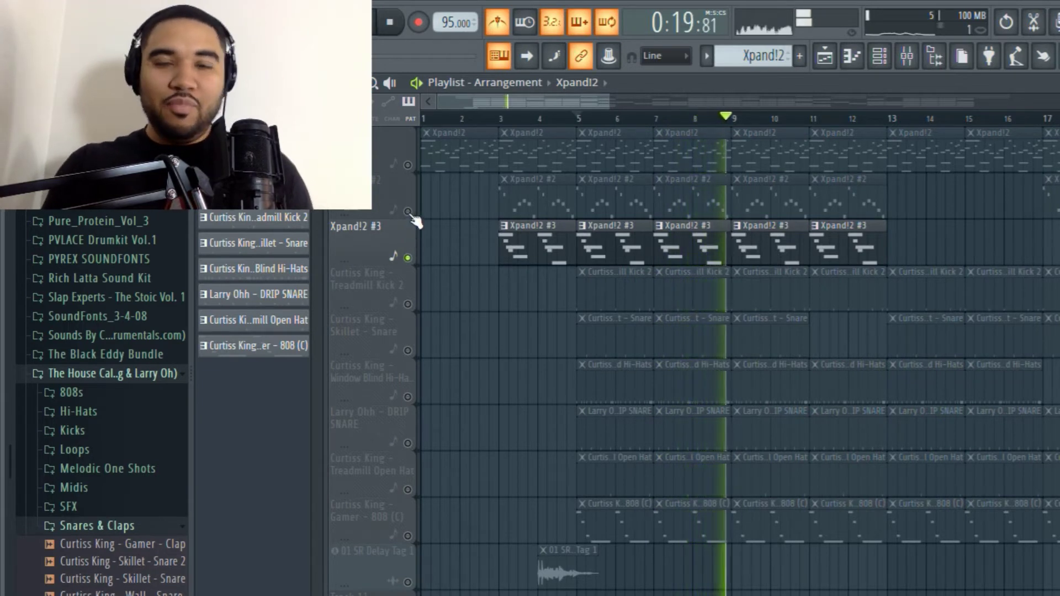
{"action": "key", "text": "space"}
- Unmute the Xpand!2 #2 and first Xpand!2 tracks and play all three melodies together from bar 5
{"action": "left_click", "coordinate": [408, 213]}
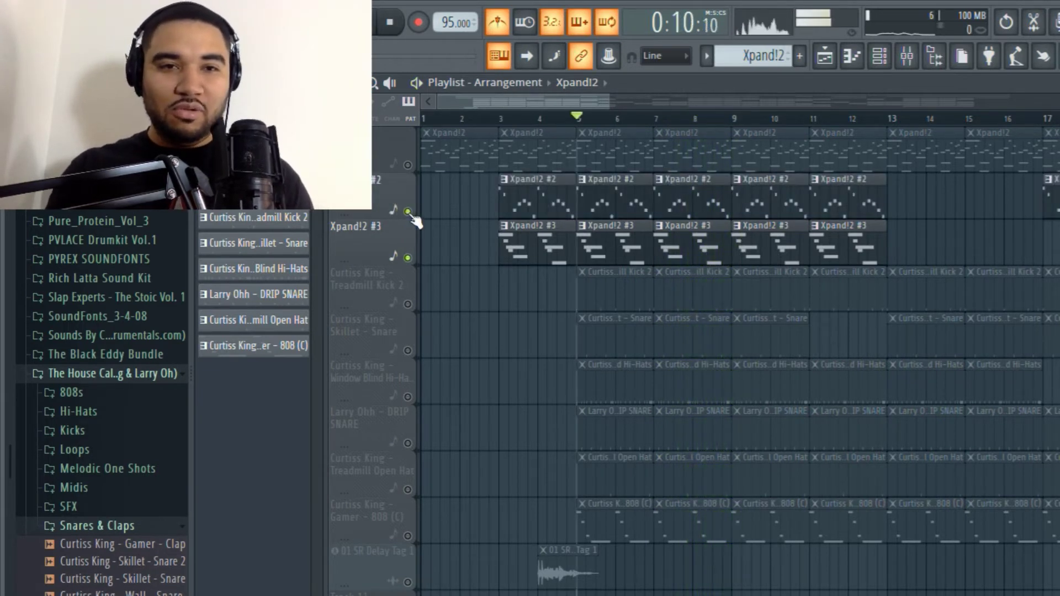
{"action": "left_click", "coordinate": [407, 164]}
{"action": "key", "text": "space"}
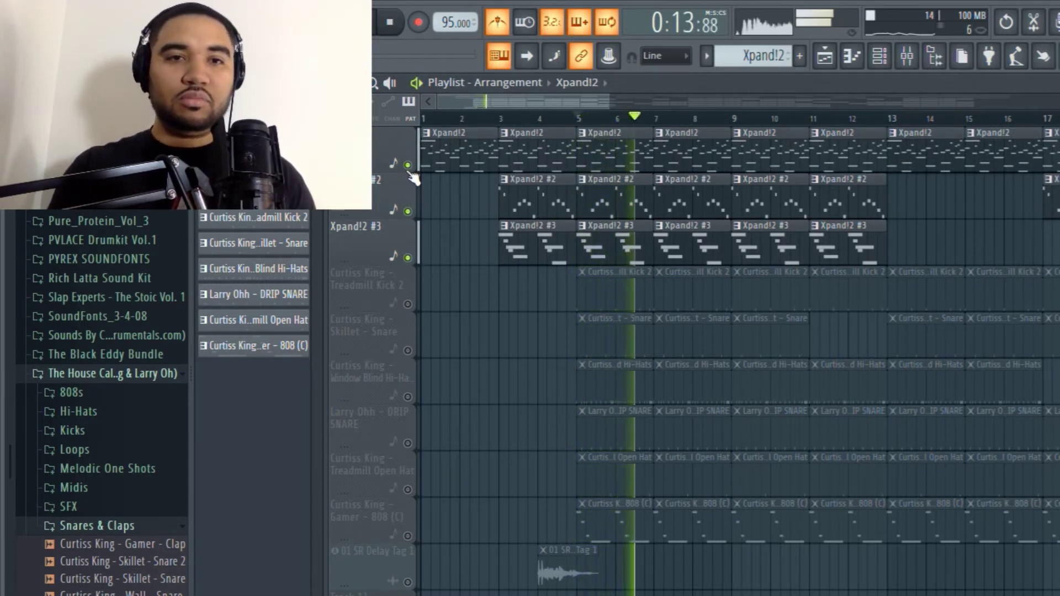
- Unmute every playlist track, play the full arrangement from the beginning, and stop playback
{"action": "right_click", "coordinate": [408, 169]}
{"action": "right_click", "coordinate": [408, 170]}
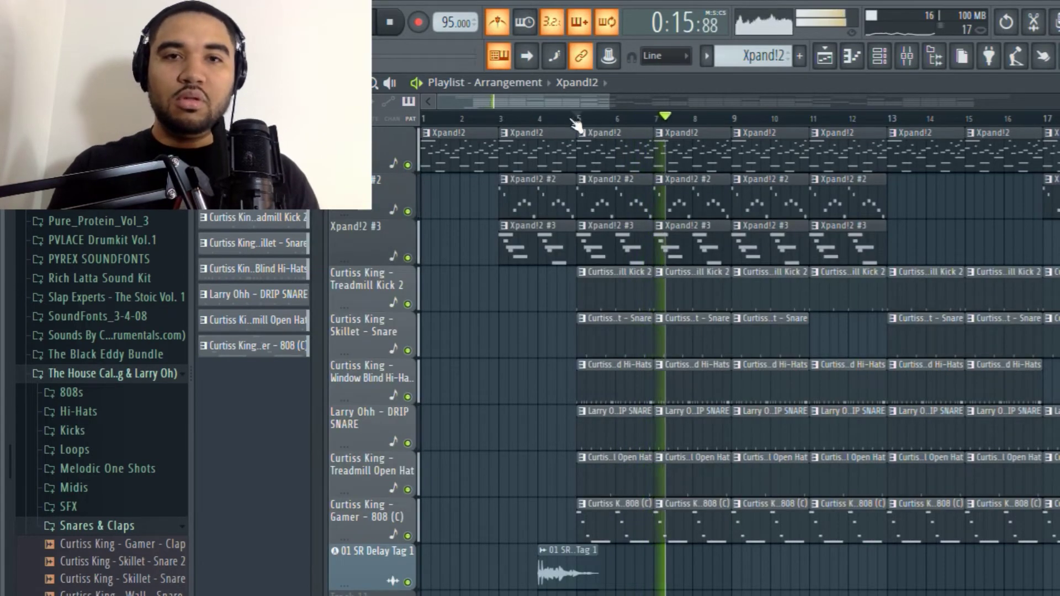
{"action": "key", "text": "space"}
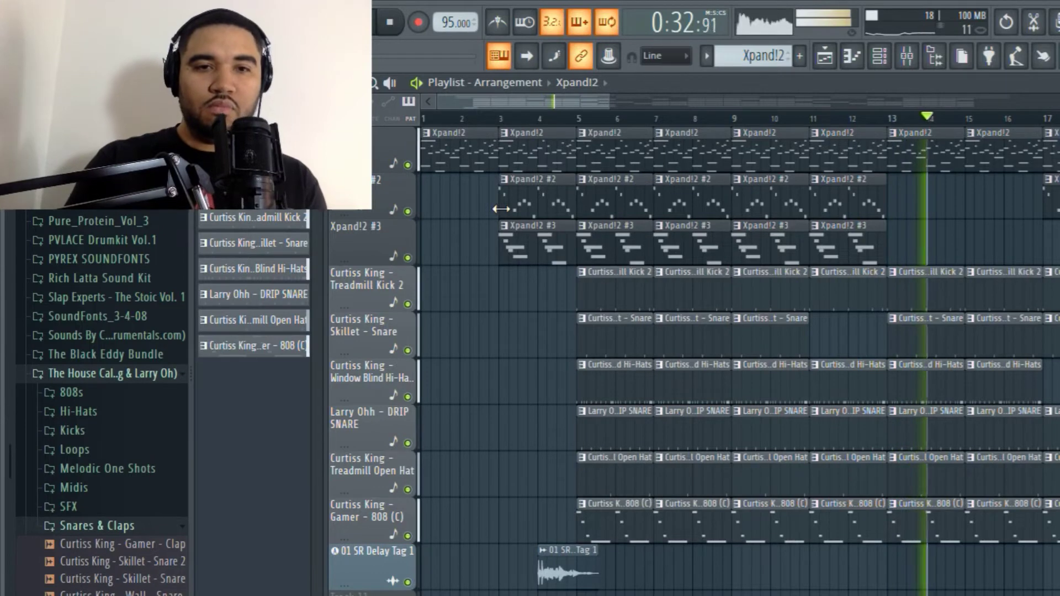
{"action": "key", "text": "space"}
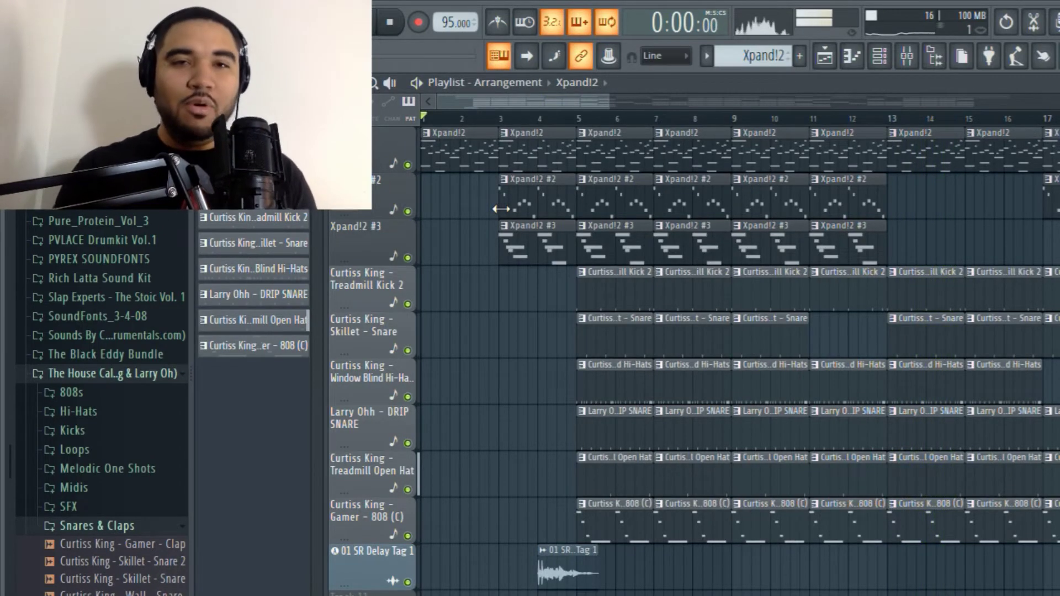